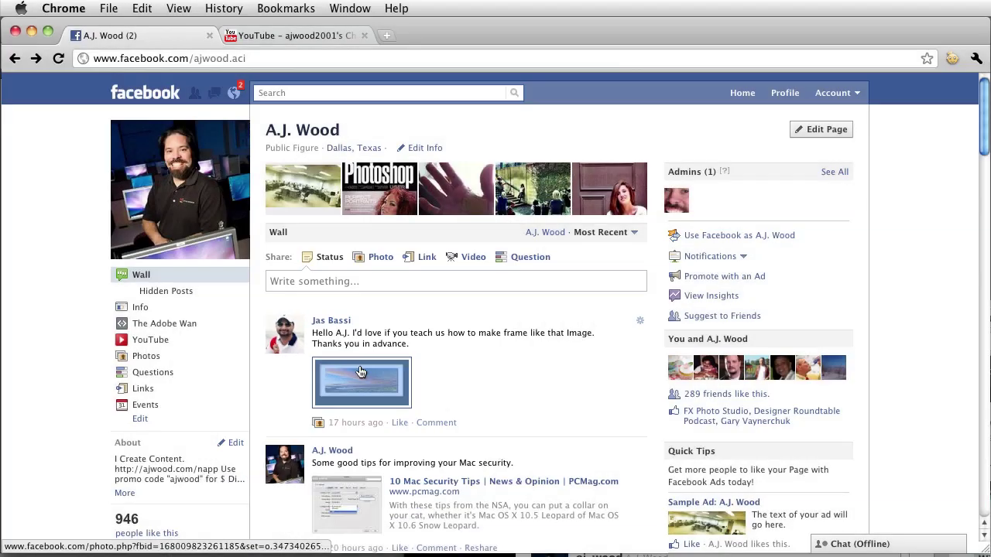
After viewing the Facebook photo, unlock the Grand Canyon Background layer as Layer 0 in Photoshop.
click(360, 372)
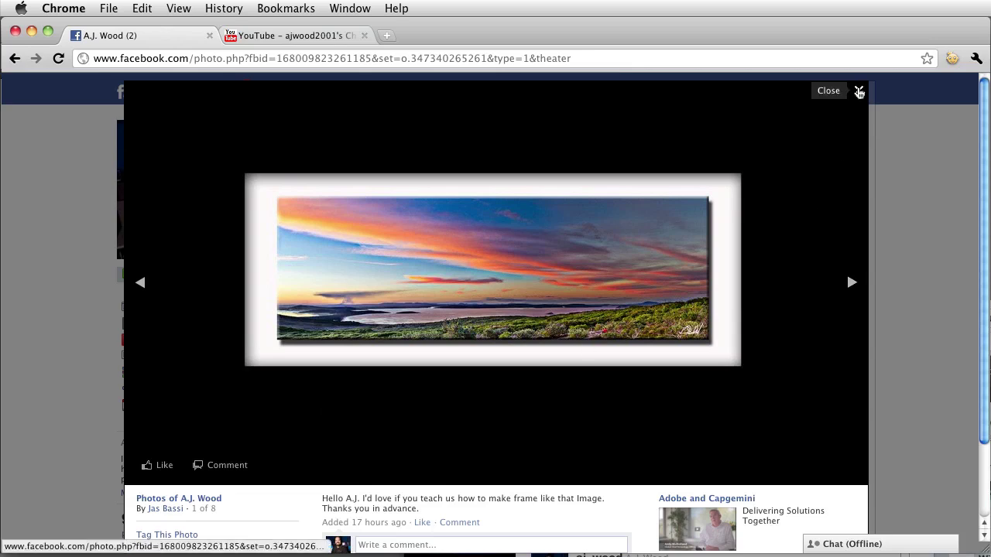
click(837, 122)
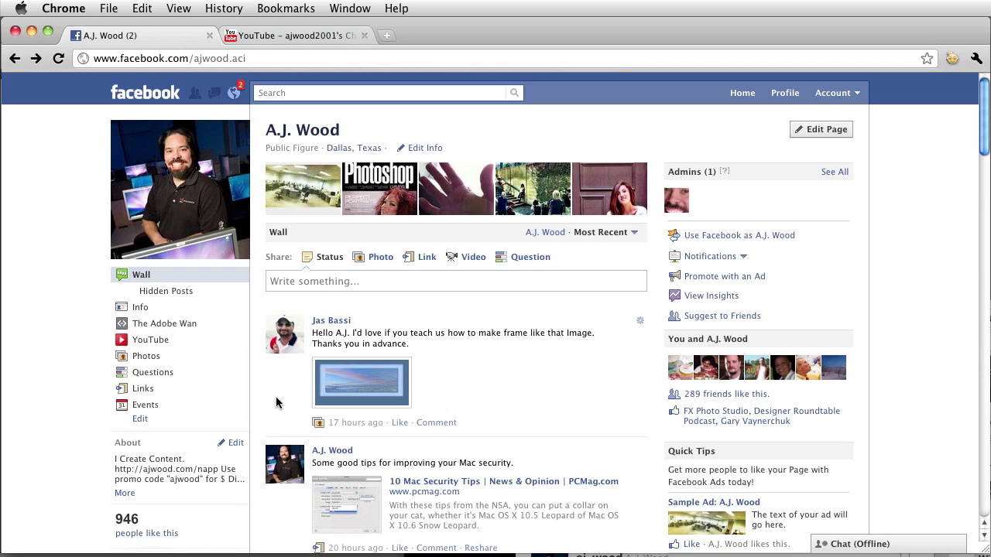
key(super+Tab)
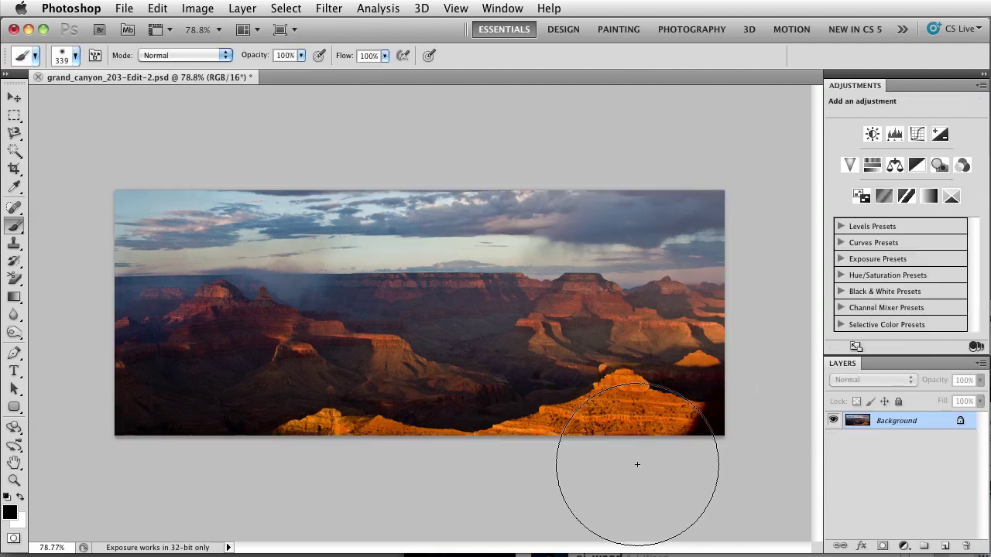
key(v)
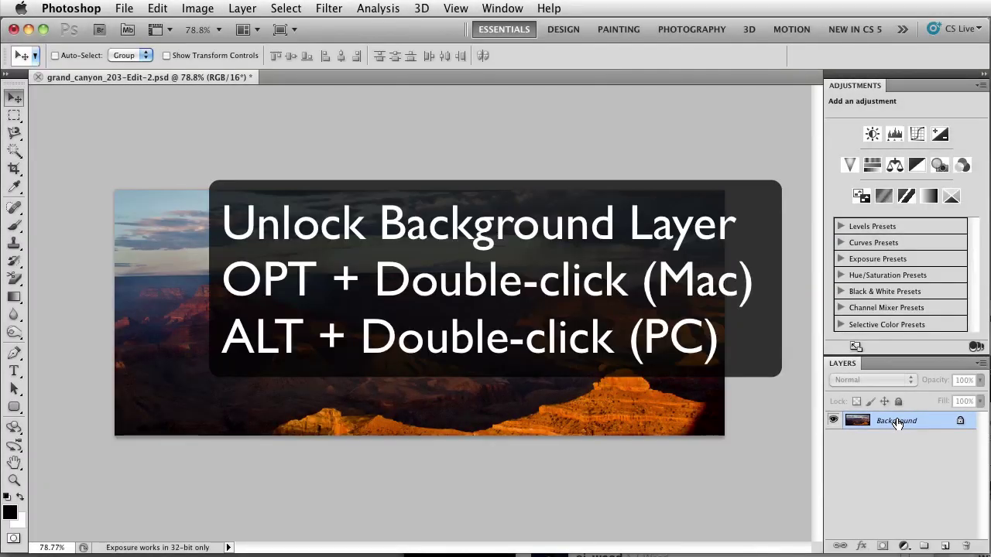
double_click(896, 422)
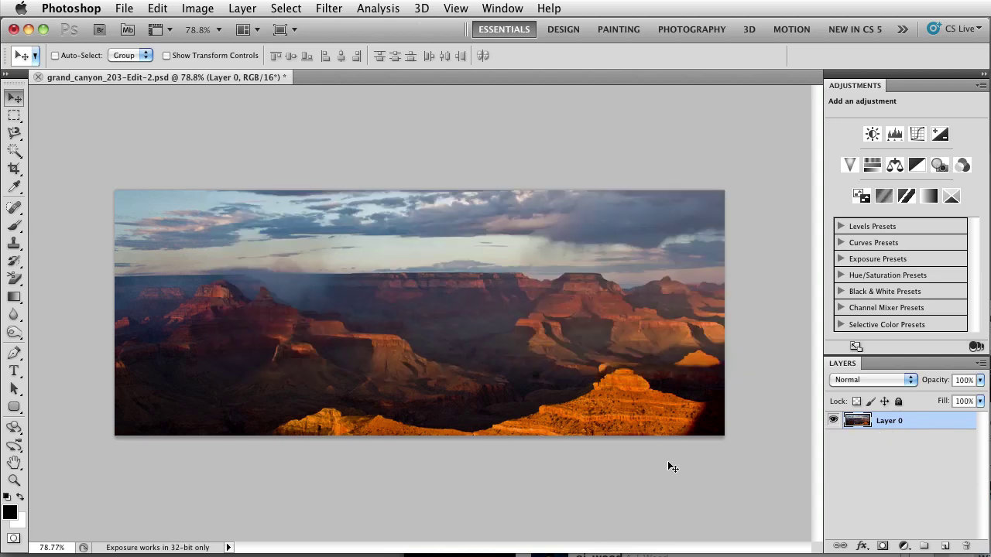
Resize the canvas in percent to width 120 and height 140.
click(206, 11)
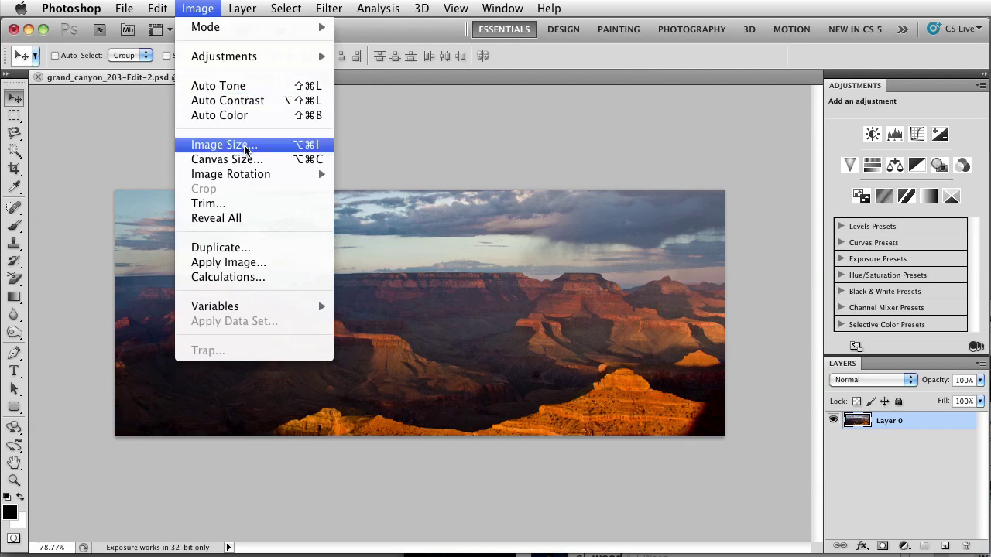
click(249, 164)
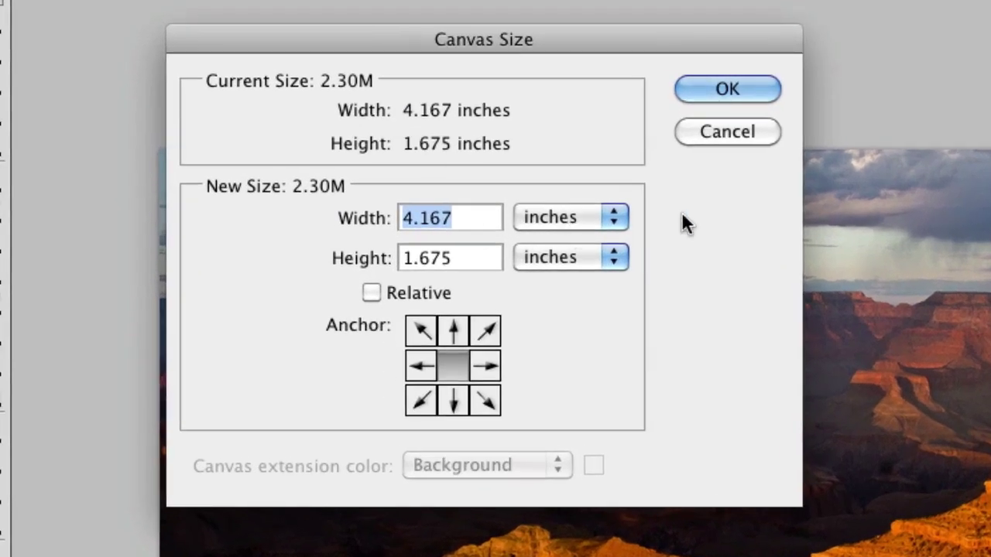
click(610, 220)
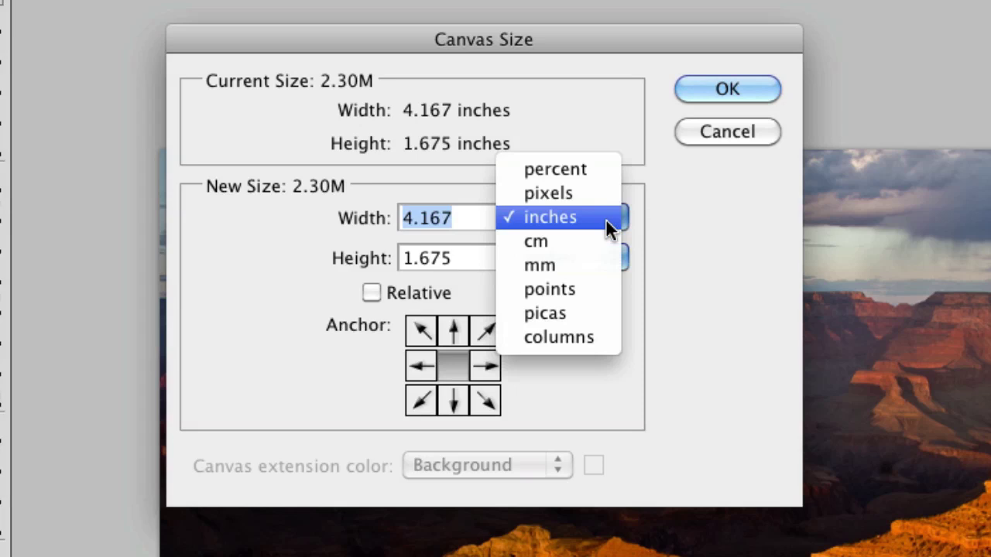
click(585, 167)
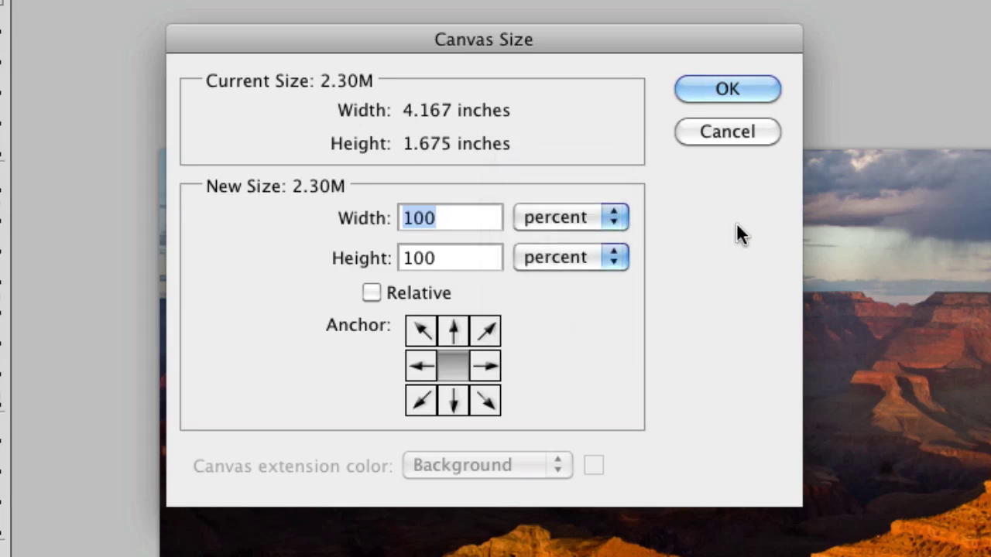
text(120)
key(Tab)
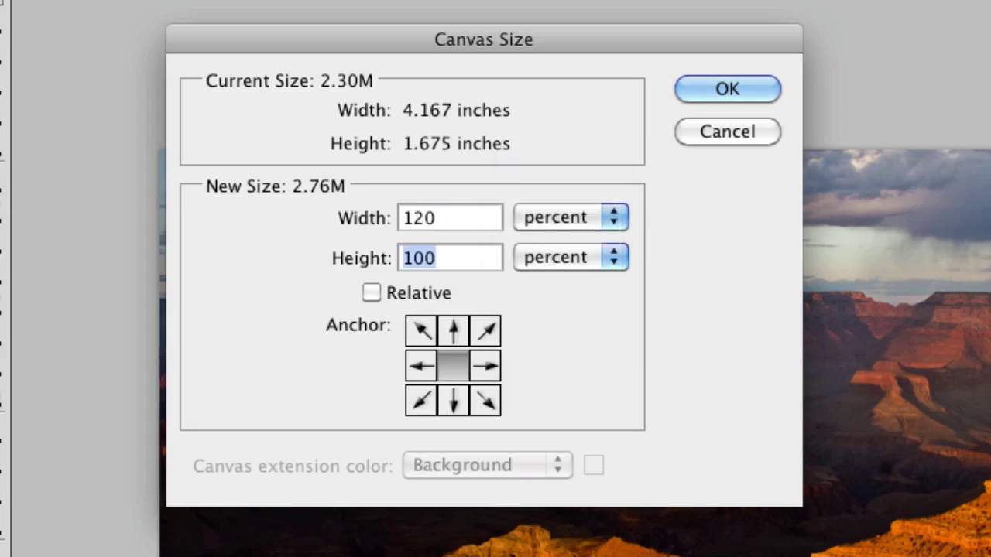
text(140)
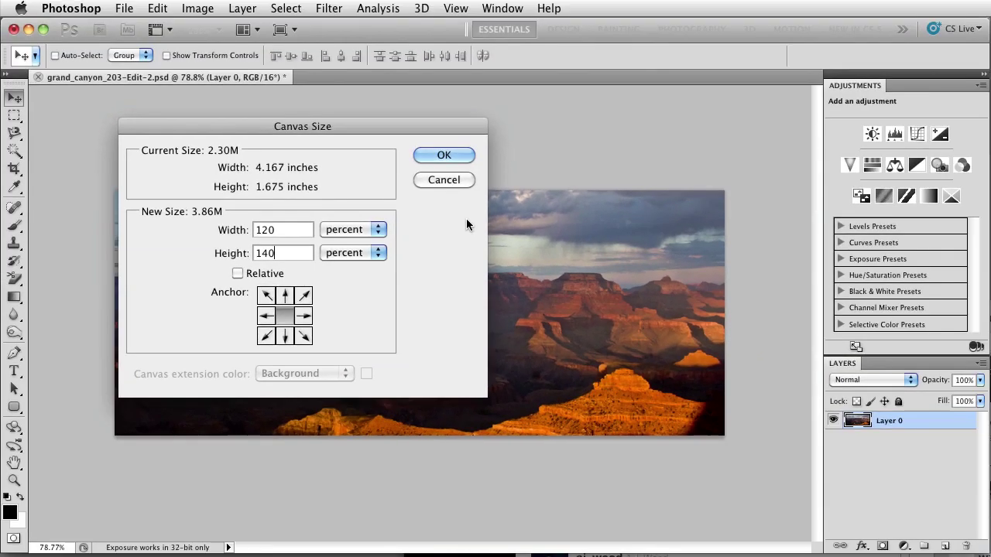
click(453, 154)
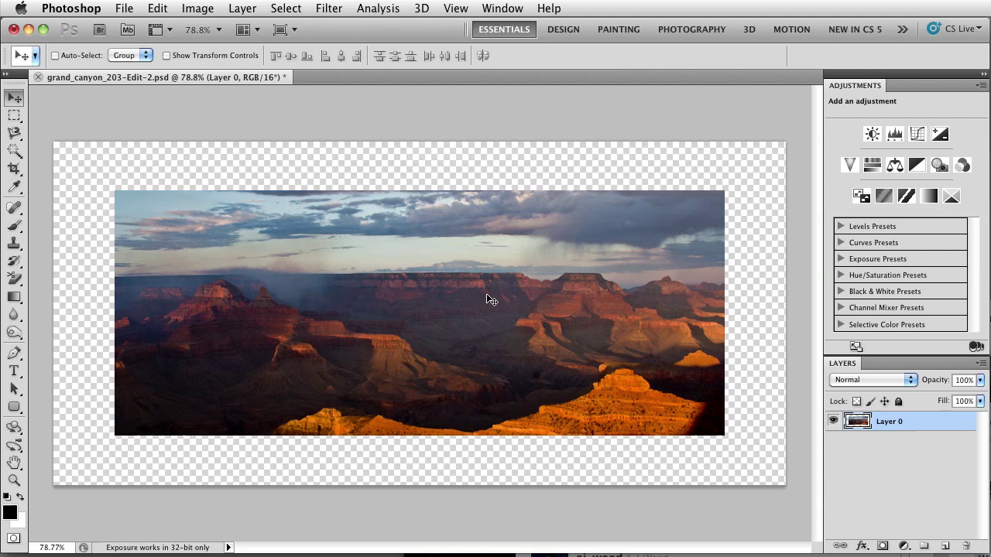
Magic-wand the transparent border, invert the selection, and cut the photo onto new Layer 1.
key(w)
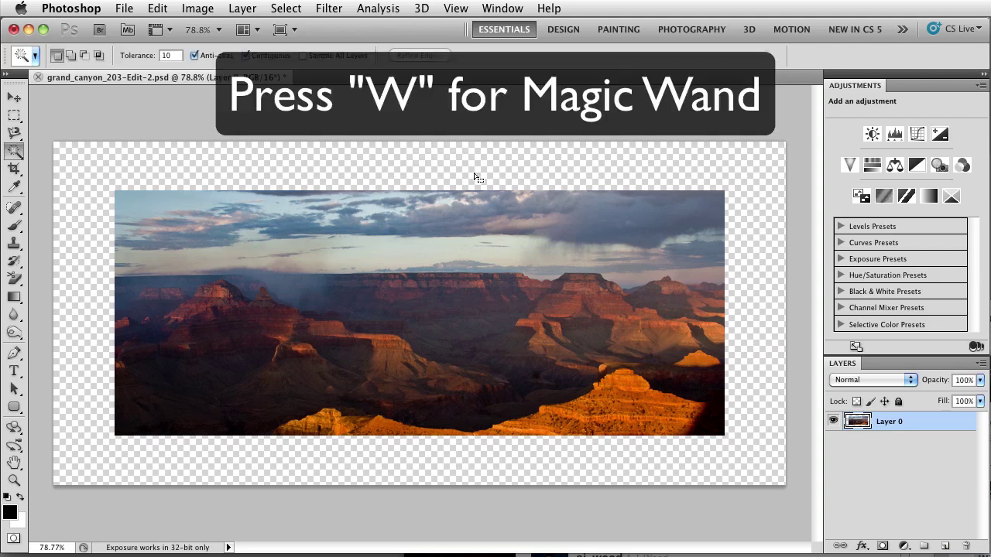
click(474, 172)
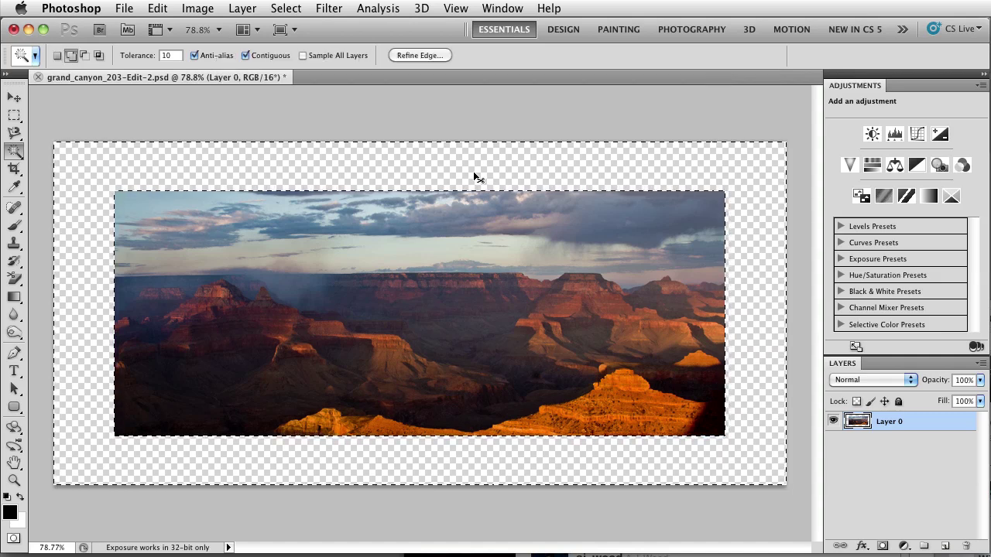
key(super+shift+i)
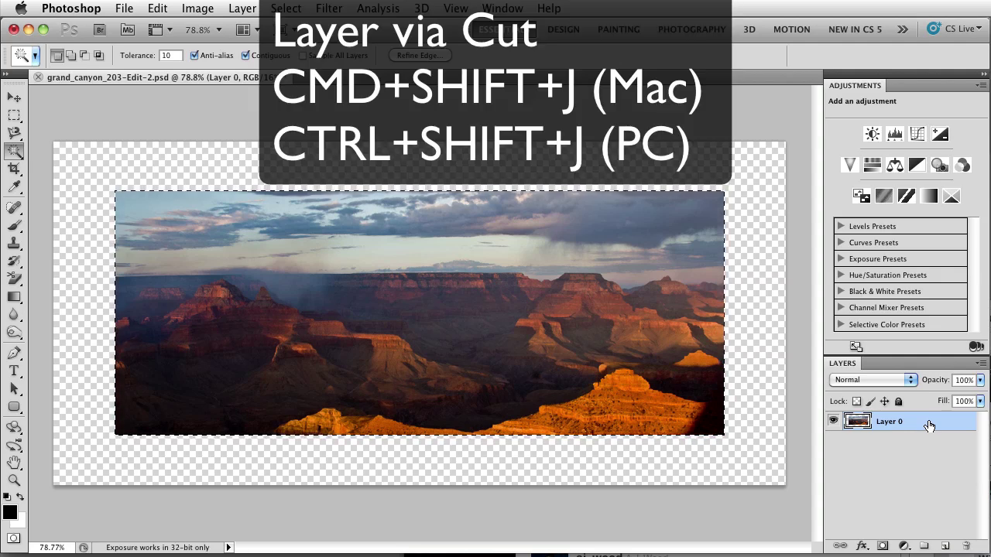
key(super+shift+j)
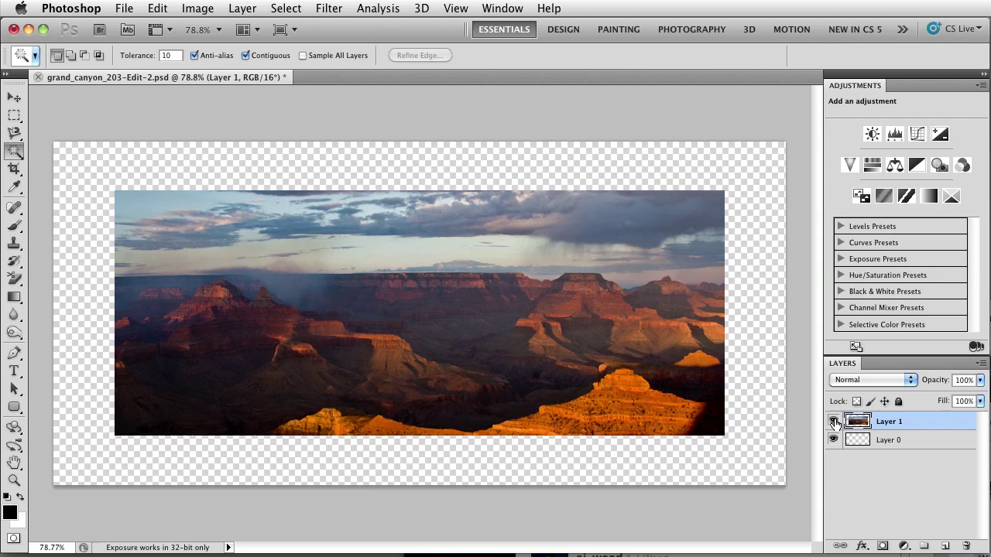
Toggle Layer 1's visibility to check it, then select the empty Layer 0.
click(833, 421)
click(834, 422)
click(928, 445)
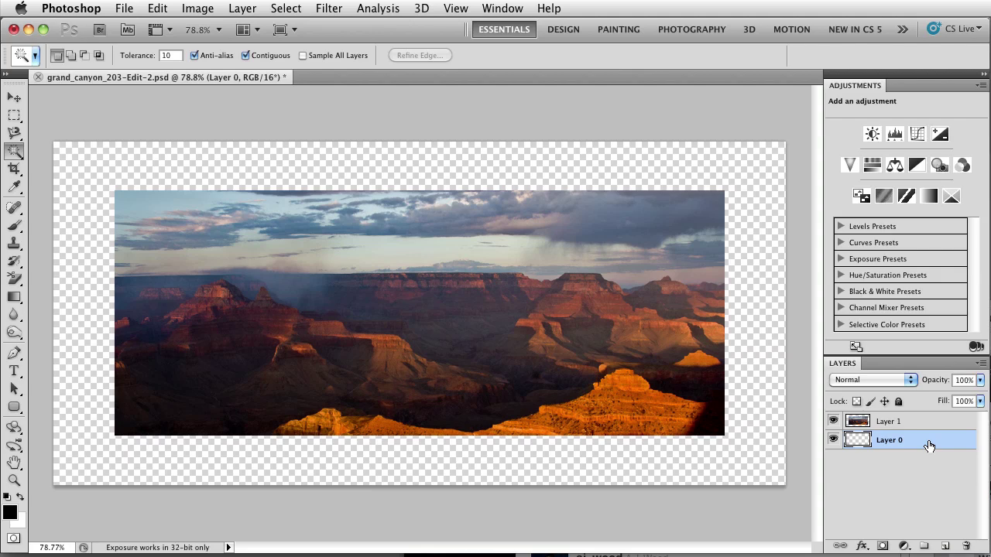
Fill Layer 0 with the white background colour and reselect Layer 1.
key(super+BackSpace)
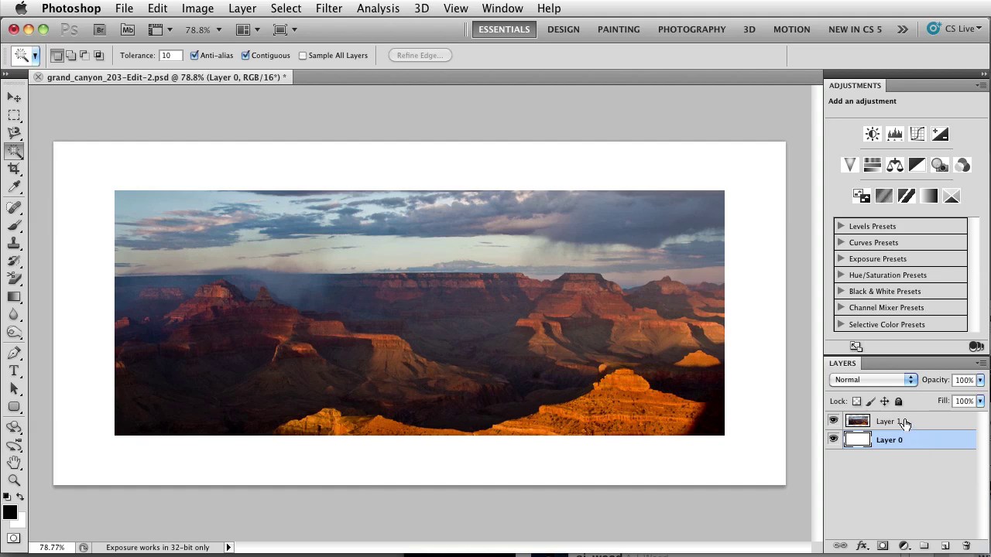
click(904, 422)
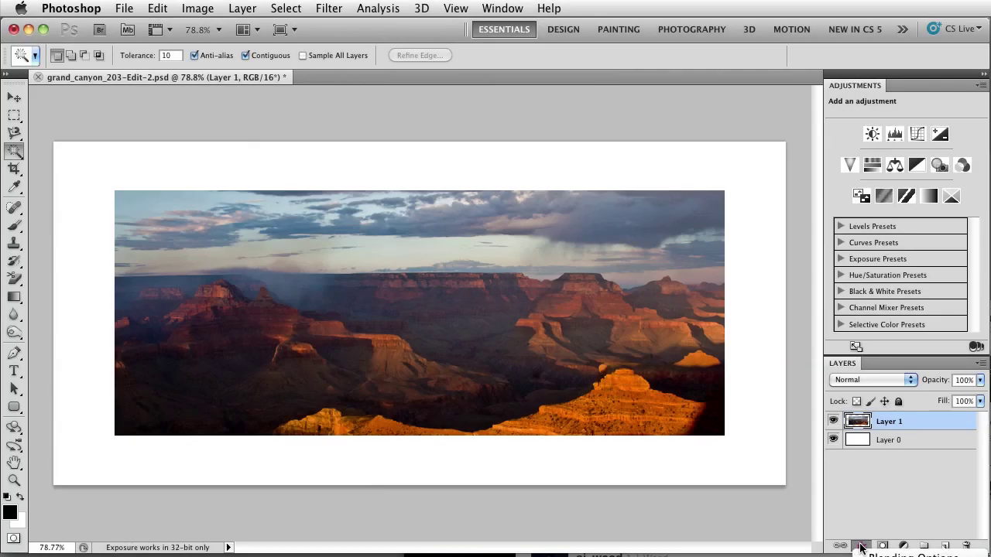
Give Layer 1 a 6 px drop shadow offset down and to the right.
click(862, 546)
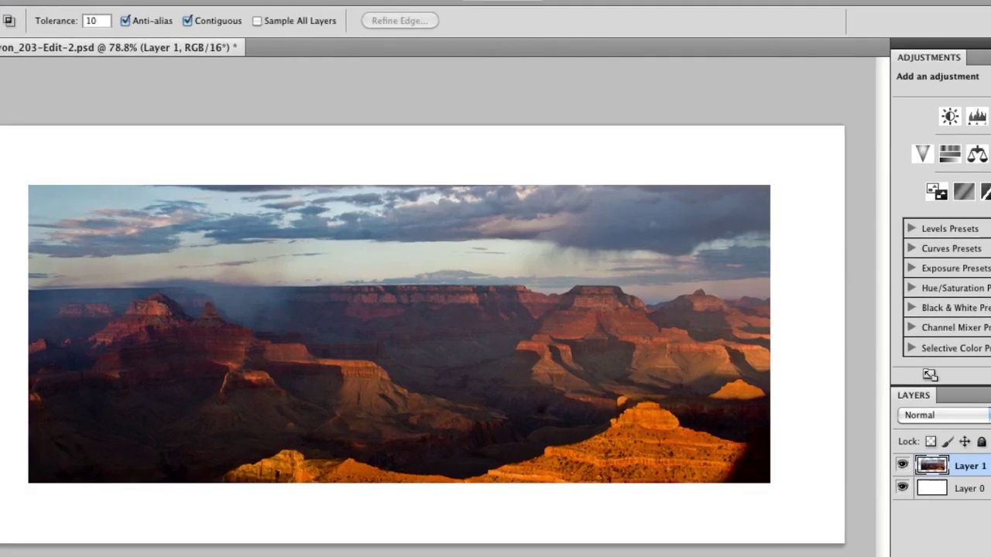
click(901, 554)
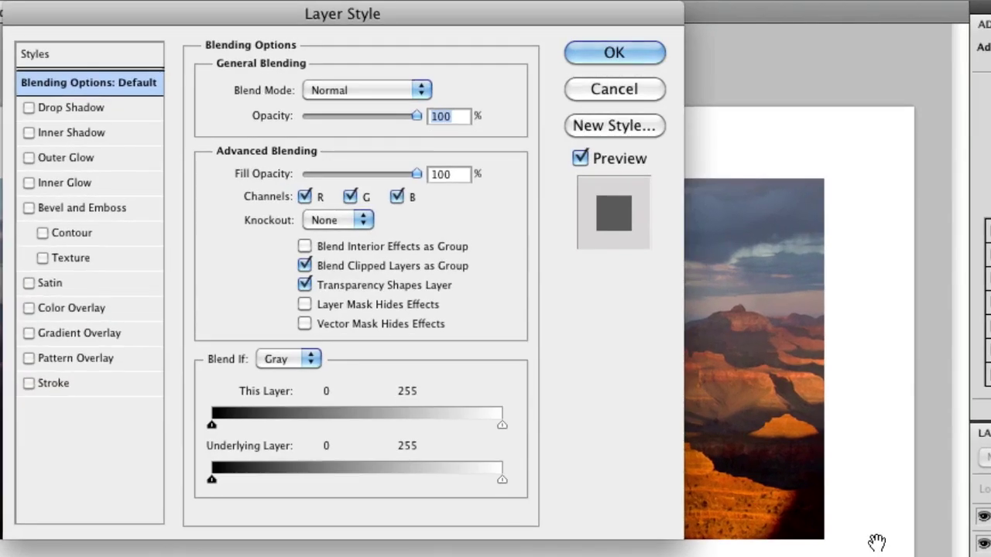
click(51, 107)
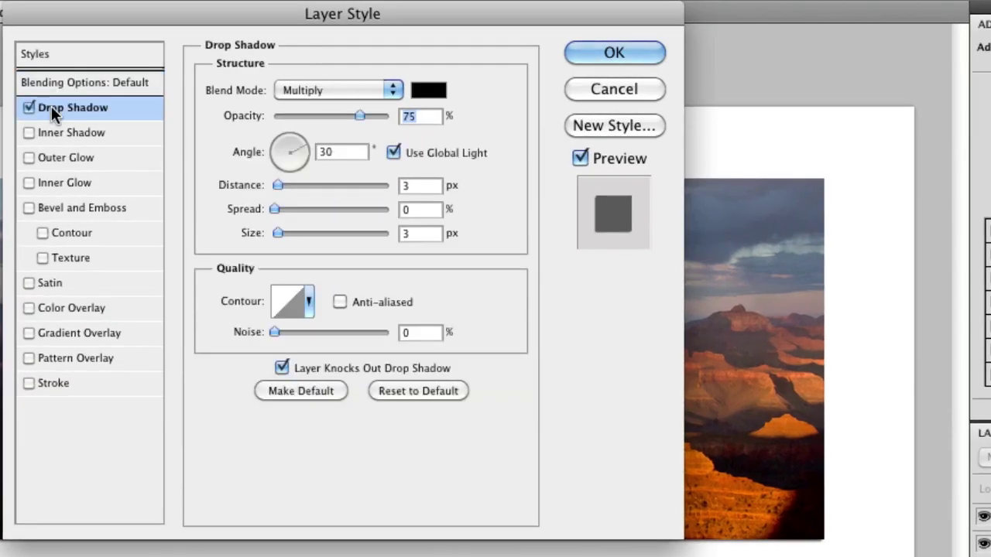
click(280, 230)
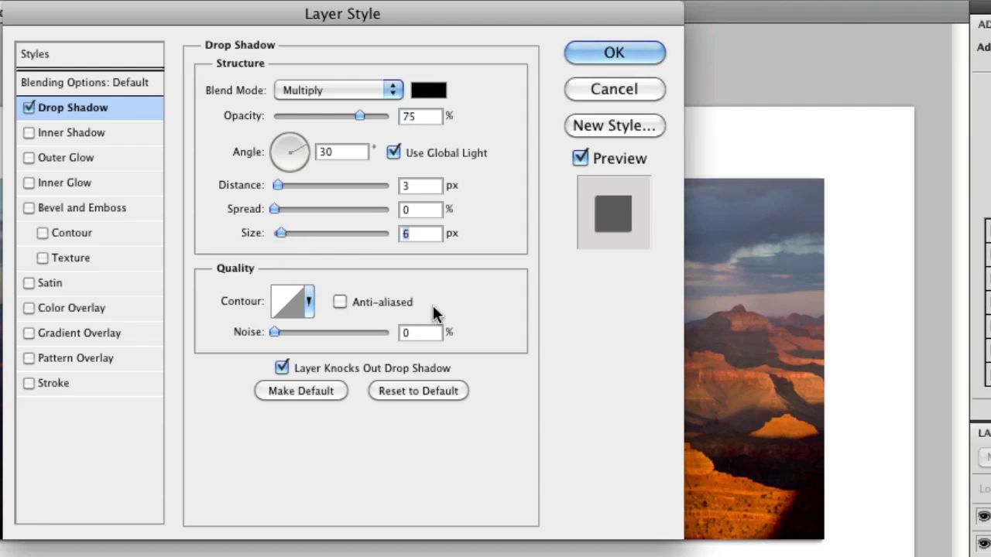
mouse_move(736, 442)
mouse_down()
mouse_move(758, 469)
mouse_move(803, 477)
mouse_move(848, 503)
mouse_move(778, 426)
mouse_move(765, 445)
mouse_move(752, 441)
mouse_up()
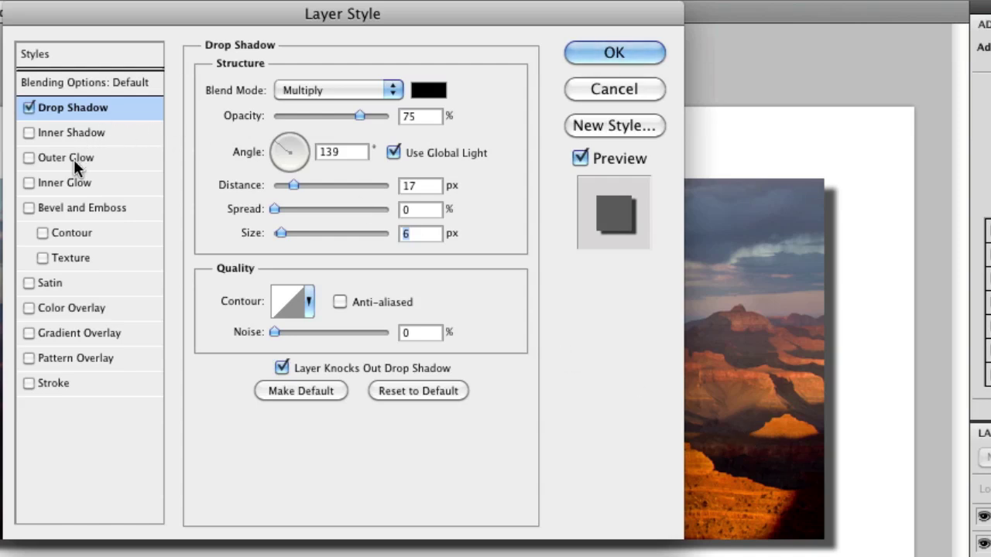
Add a Bevel and Emboss with size 5 px and depth 500%, then return to the browser.
click(63, 209)
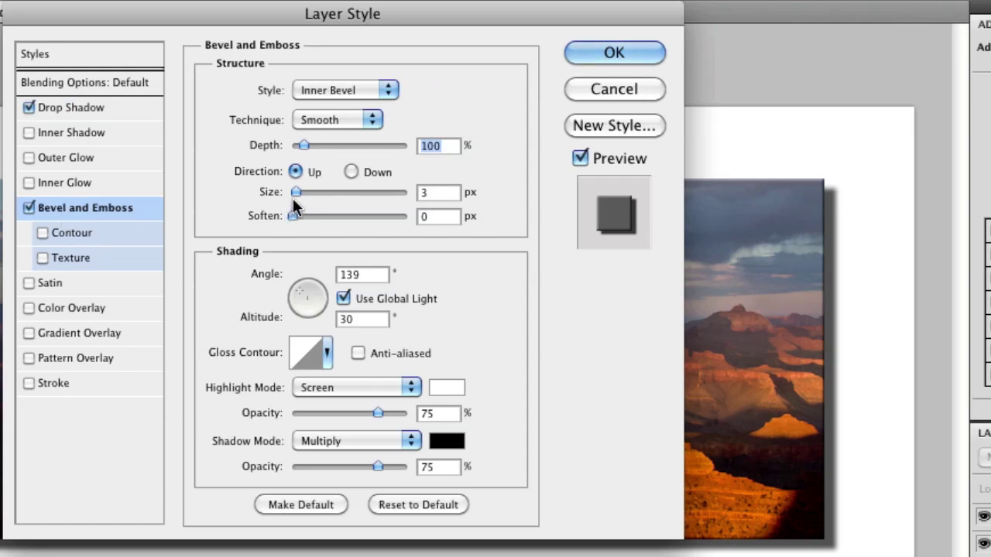
drag(295, 194, 298, 195)
drag(303, 145, 347, 147)
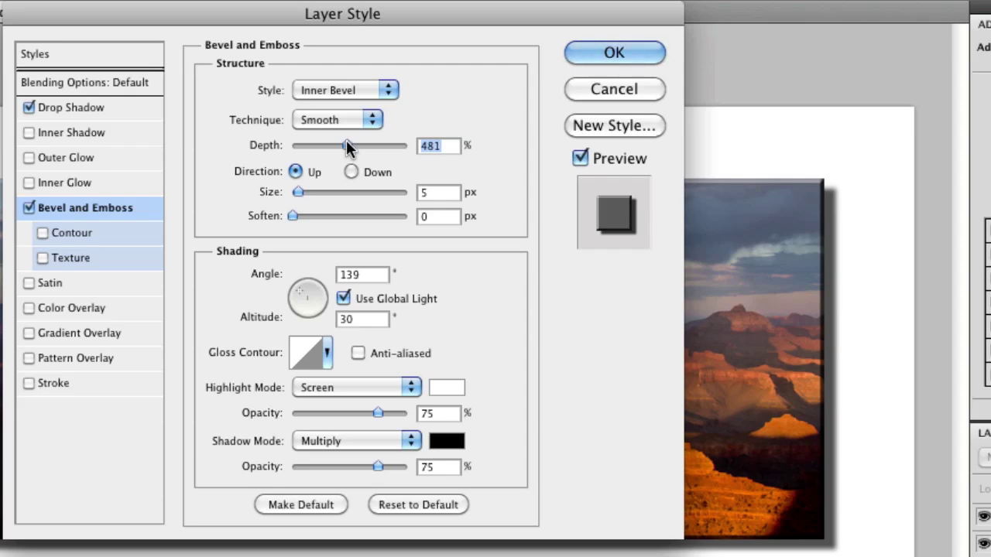
text(500)
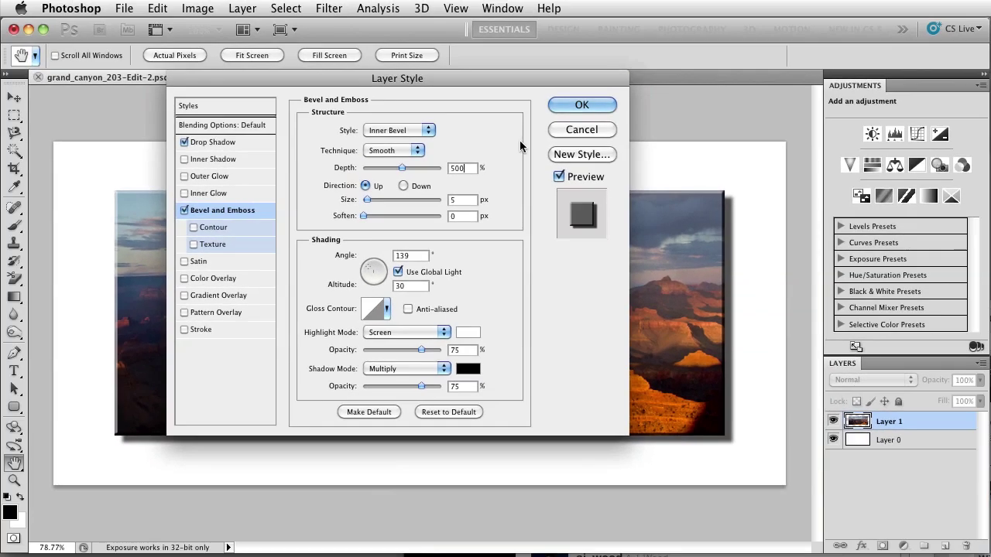
click(565, 105)
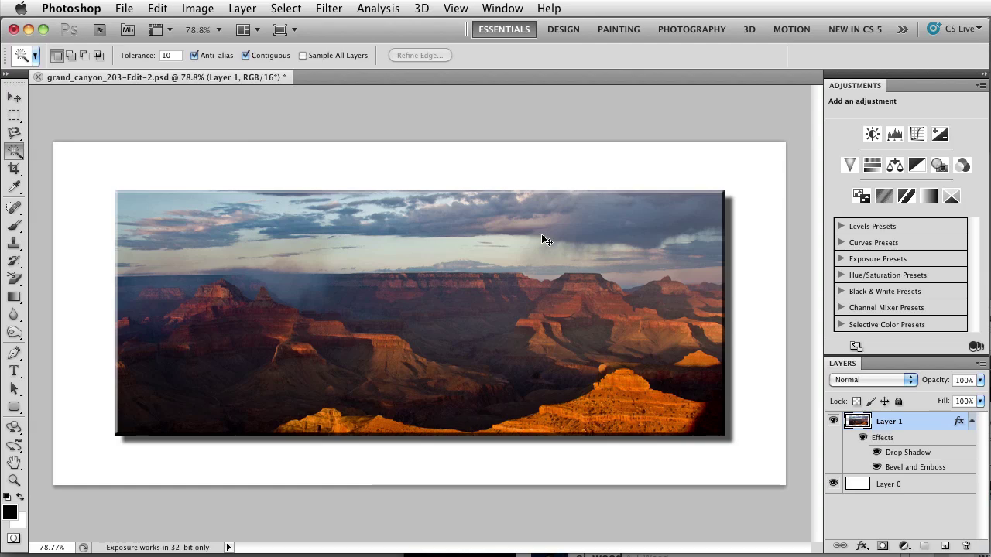
key(super+Tab)
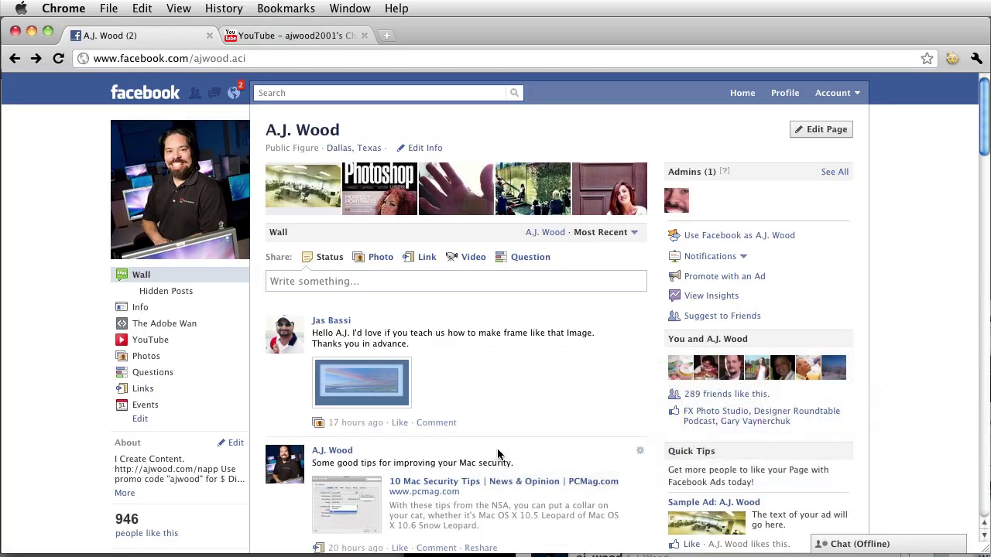
Enlarge the commenter's framed sunset photo on Facebook, then return to Photoshop.
click(362, 390)
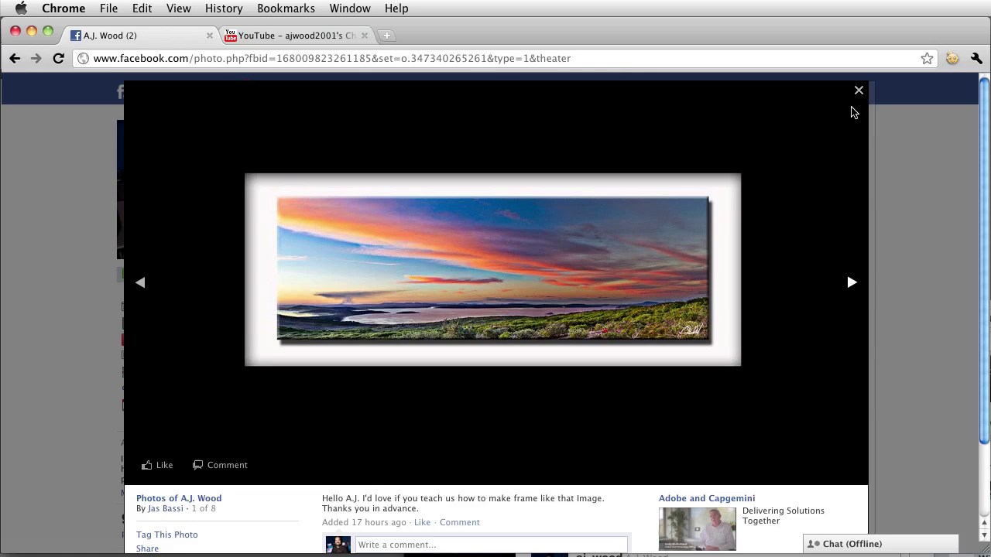
key(super+Tab)
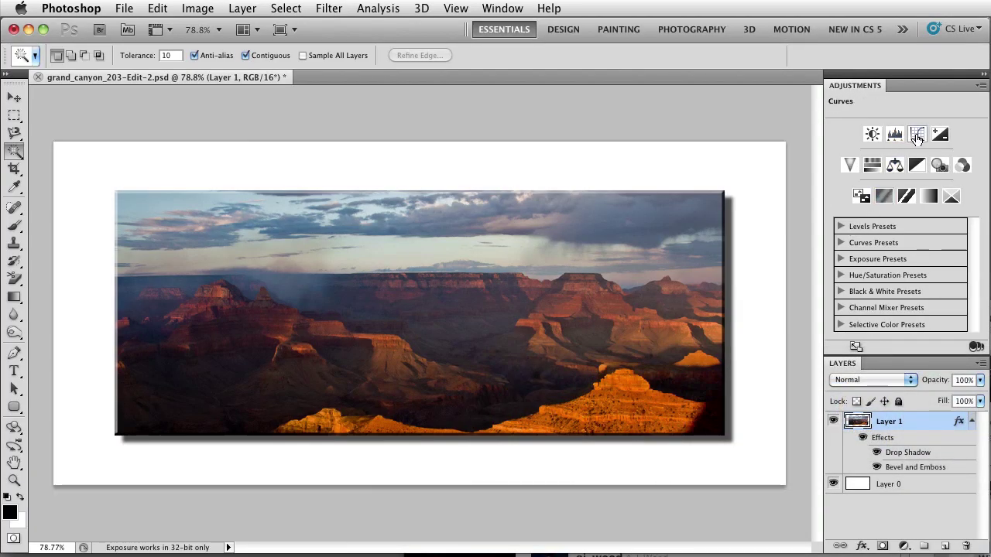
Add a Curves adjustment layer and drag its top-right endpoint down to output 66.
click(917, 136)
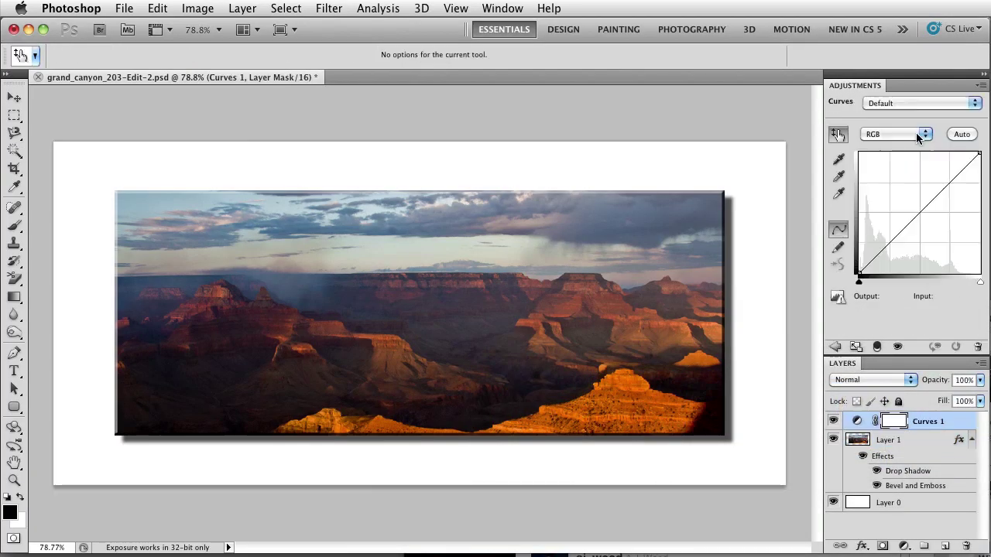
click(979, 153)
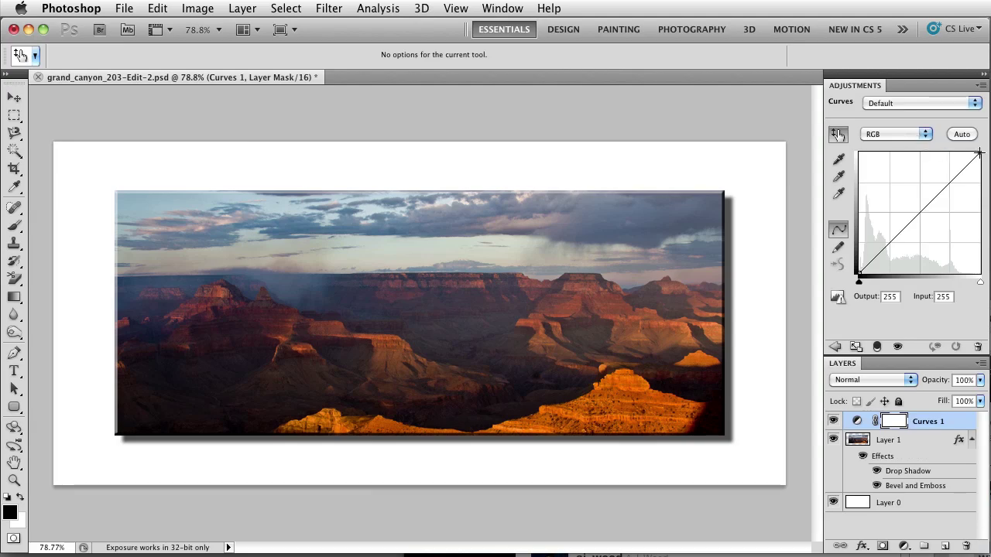
drag(978, 153, 979, 243)
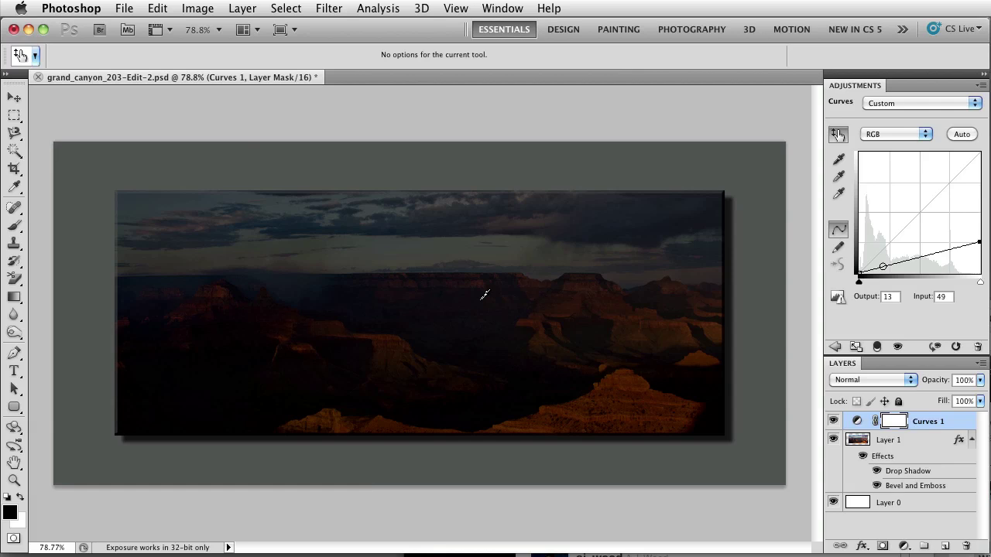
Brush across the Curves 1 mask, then invert the mask to black.
key(b)
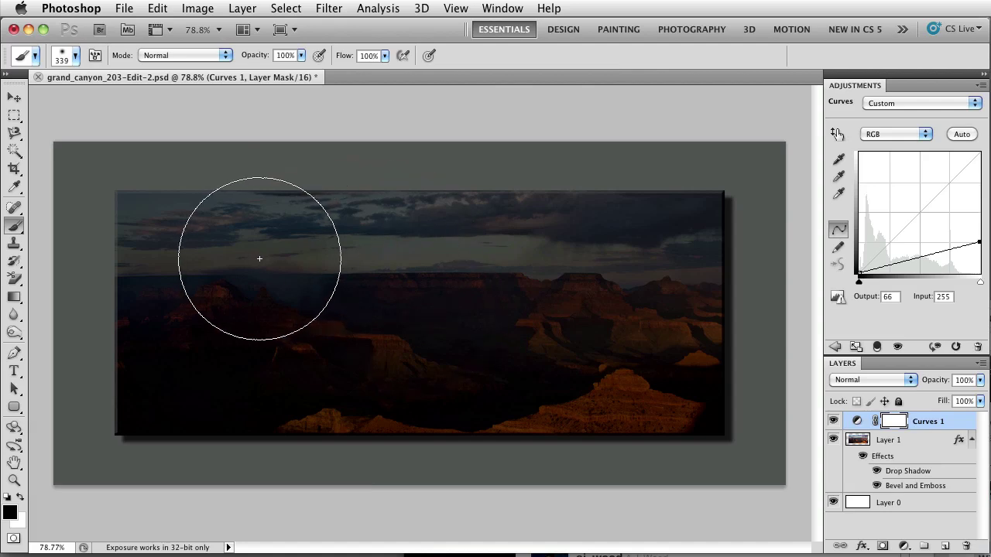
mouse_move(164, 253)
mouse_down()
mouse_move(188, 243)
mouse_move(358, 248)
mouse_move(548, 232)
mouse_move(663, 245)
mouse_move(674, 223)
mouse_move(677, 372)
mouse_move(630, 387)
mouse_move(162, 380)
mouse_move(209, 333)
mouse_up()
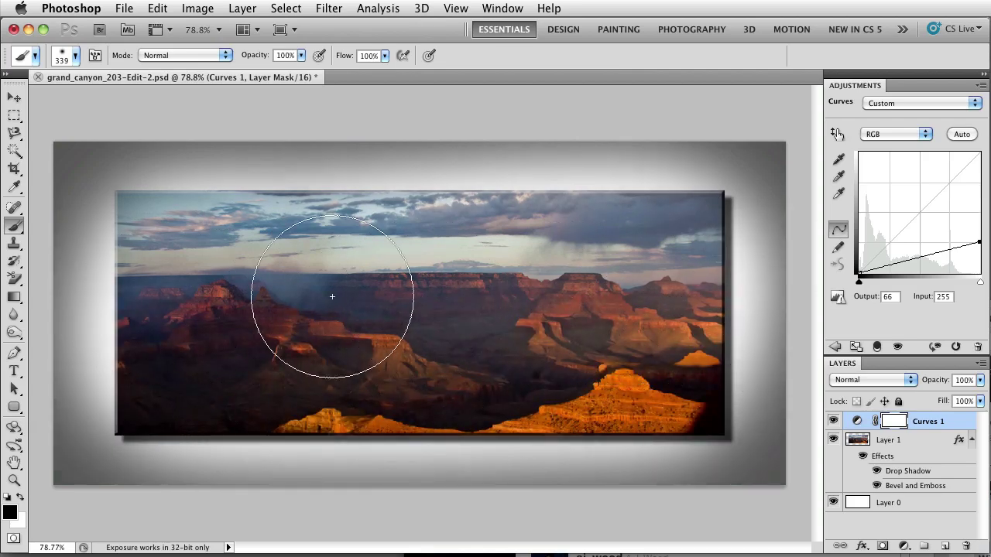
key(super+i)
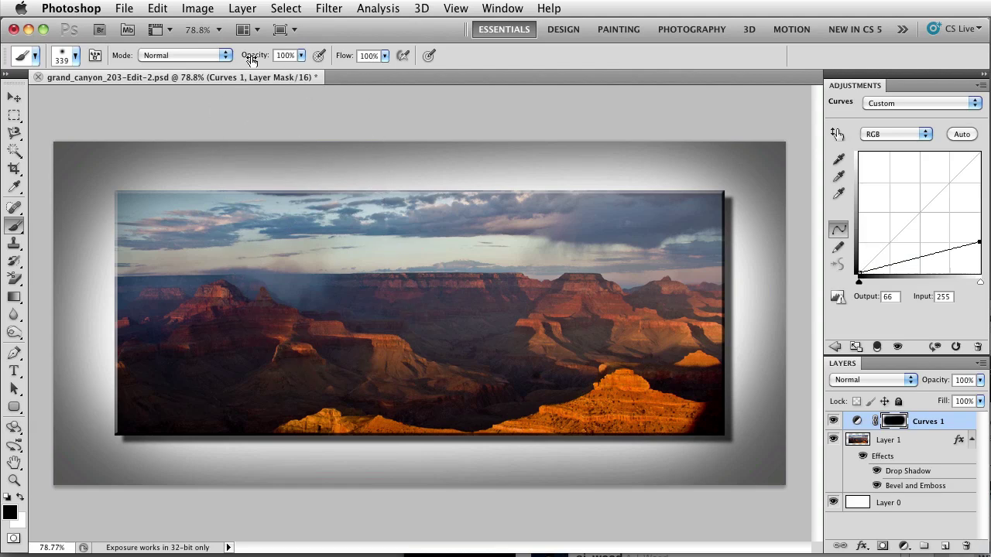
Set the brush to 25% opacity and resize it, settling on 80 px.
key(2)
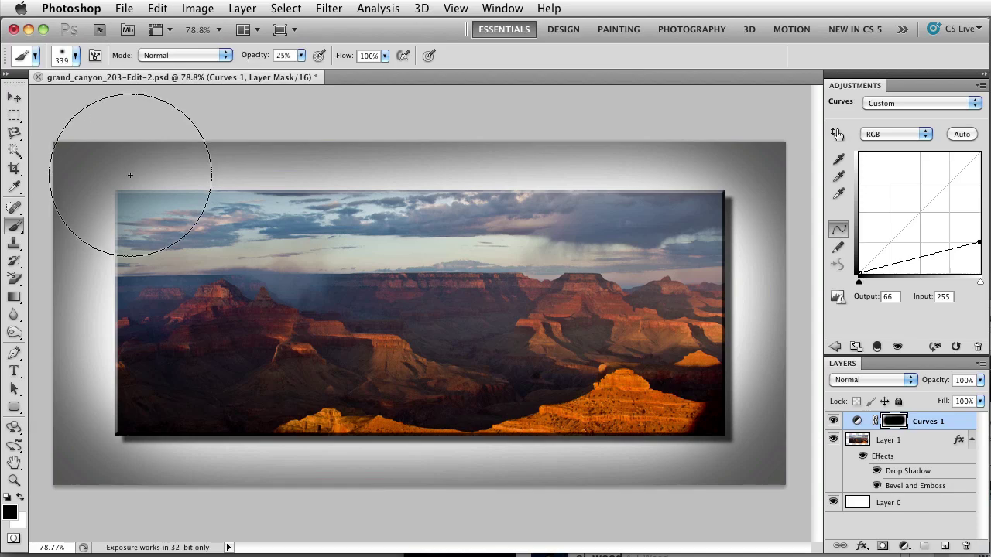
mouse_move(131, 168)
mouse_down()
mouse_move(153, 183)
mouse_move(211, 190)
mouse_up()
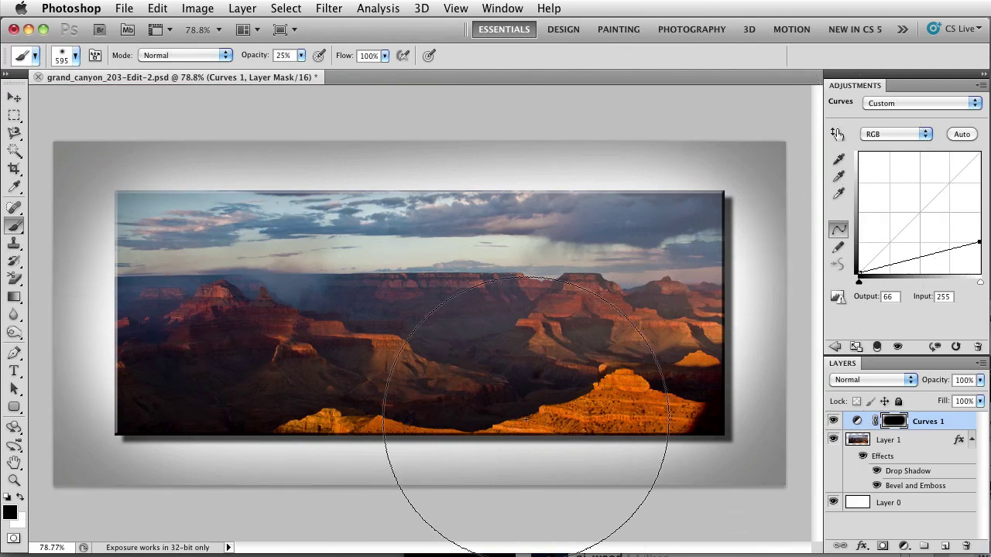
drag(640, 403, 480, 437)
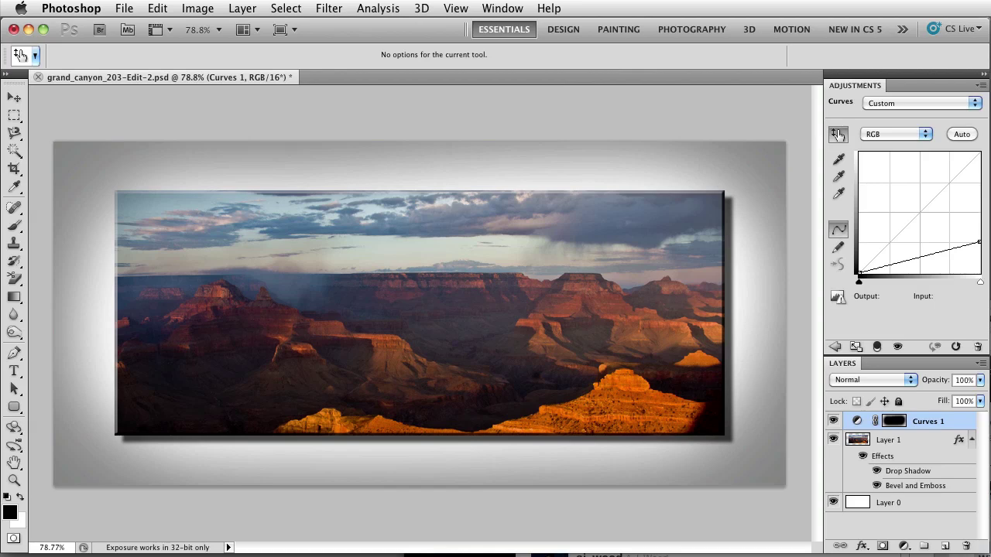
Play the 16x9 Border action from the Actions panel and stop it at its message.
key(alt+F9)
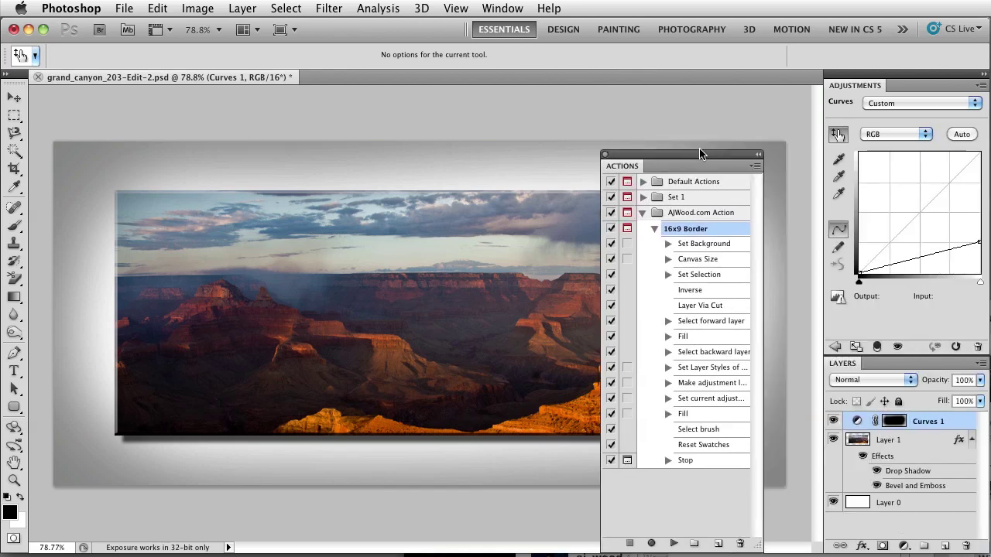
drag(701, 151, 729, 89)
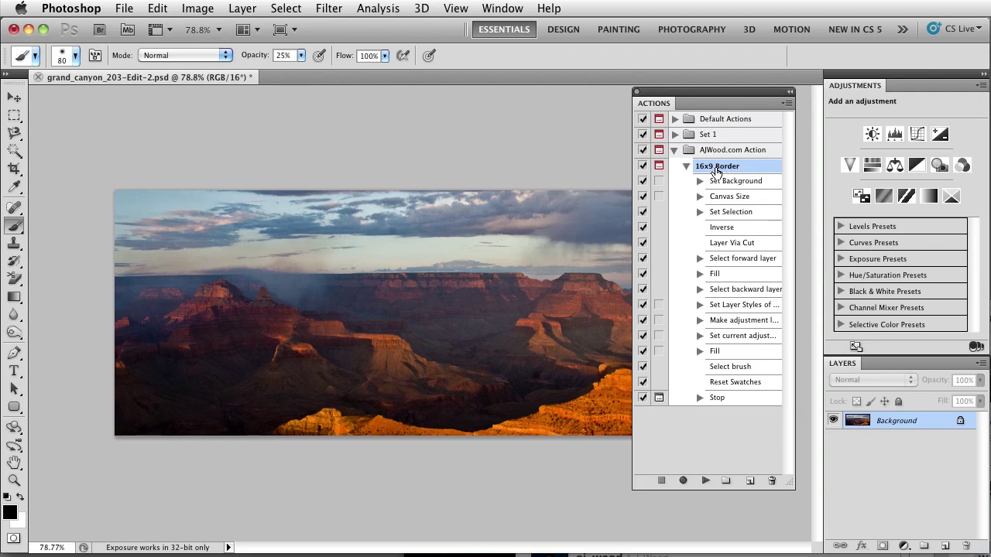
click(705, 482)
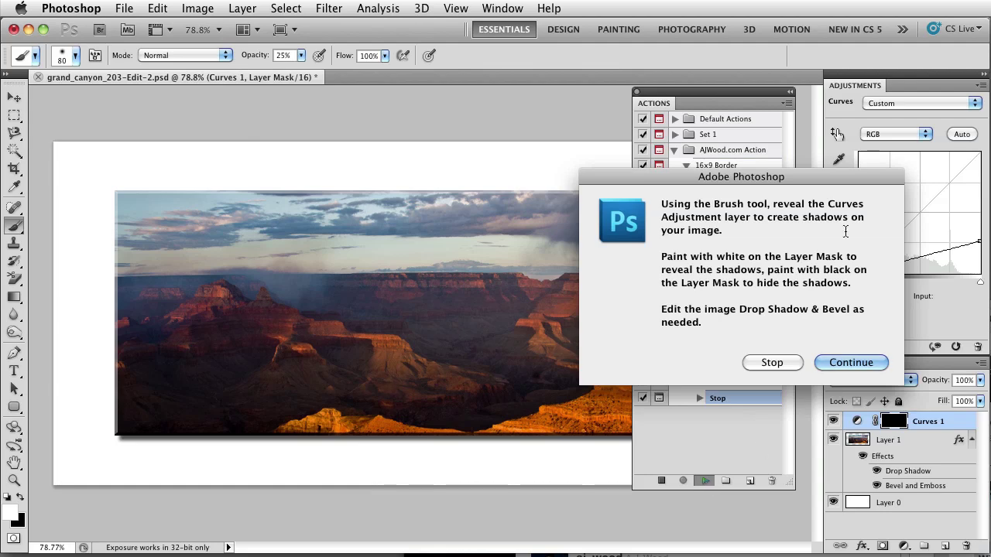
drag(784, 177, 477, 146)
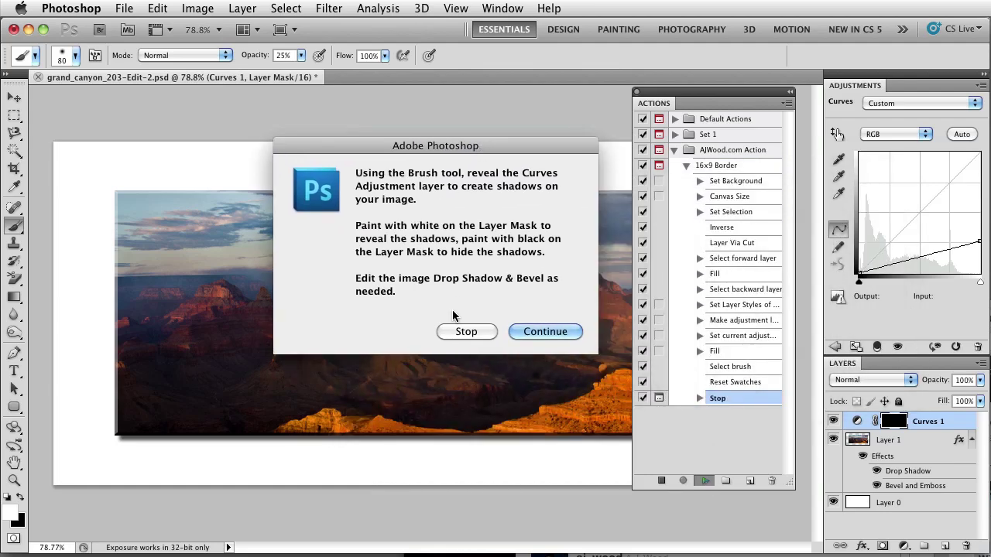
click(466, 331)
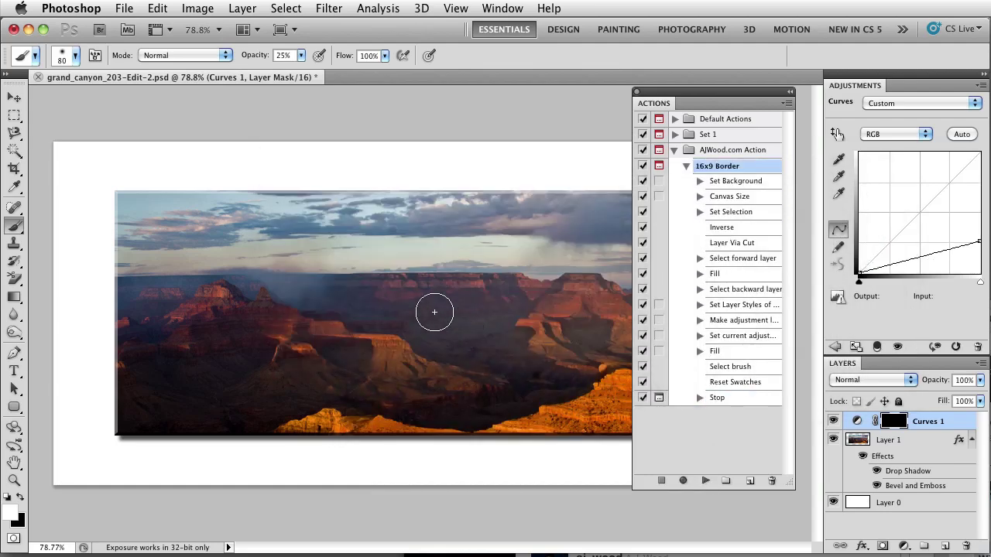
Paint grey shading along the canvas edges with a ~410 px brush at 50% opacity.
mouse_move(434, 312)
mouse_down()
mouse_move(523, 325)
mouse_move(504, 325)
mouse_up()
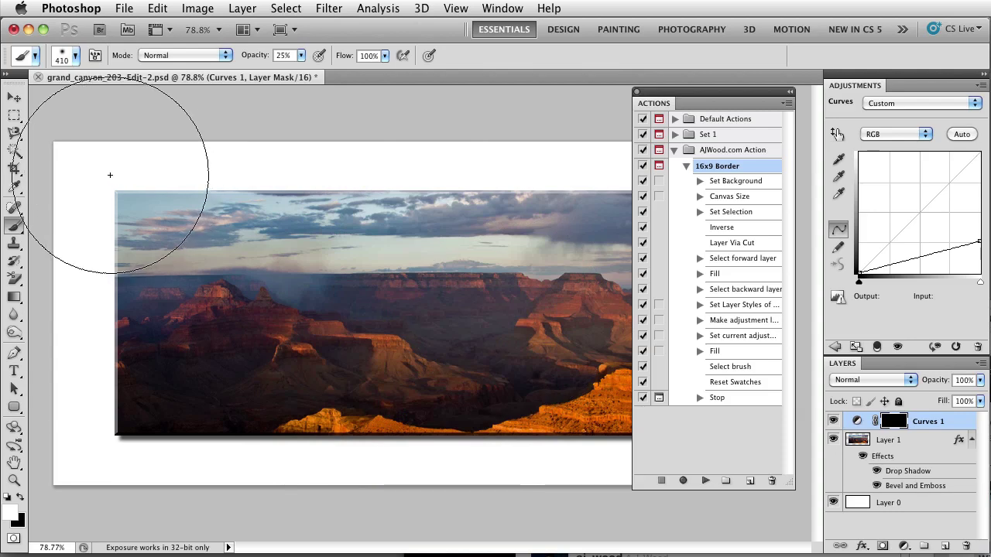
key(5)
mouse_move(110, 175)
mouse_down()
mouse_move(104, 299)
mouse_move(130, 395)
mouse_move(50, 251)
mouse_move(129, 420)
mouse_move(634, 475)
mouse_move(683, 494)
mouse_move(716, 266)
mouse_move(703, 152)
mouse_move(178, 148)
mouse_move(85, 162)
mouse_up()
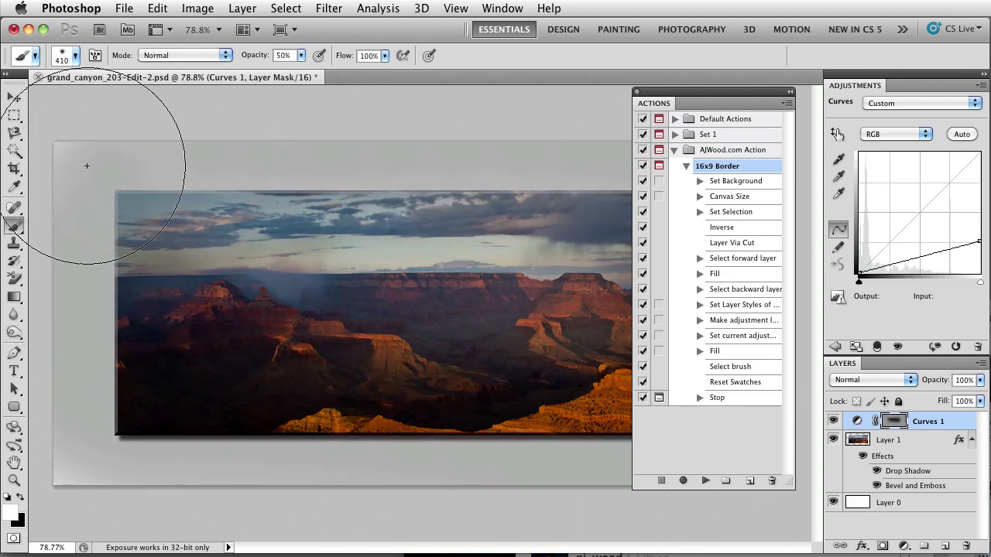
drag(450, 299, 451, 310)
key(v)
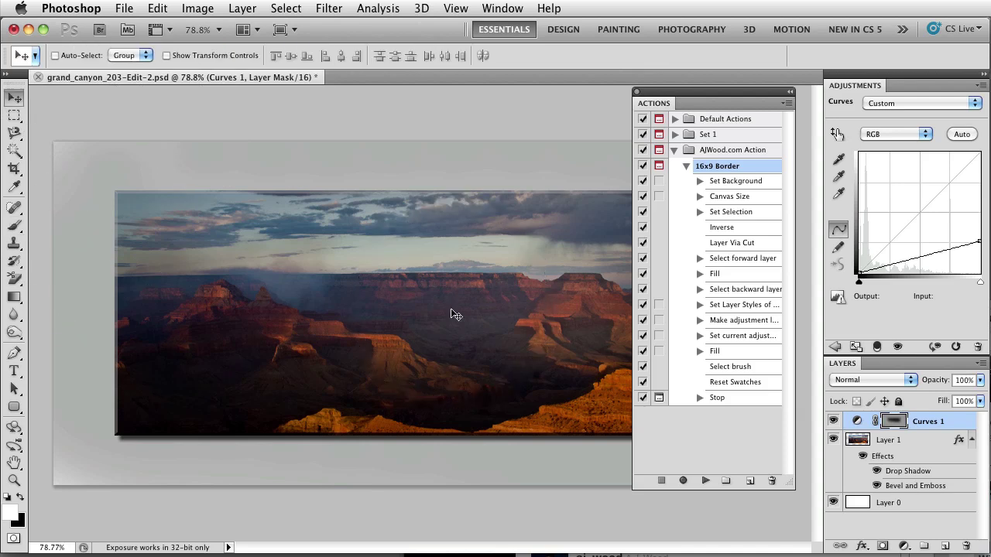